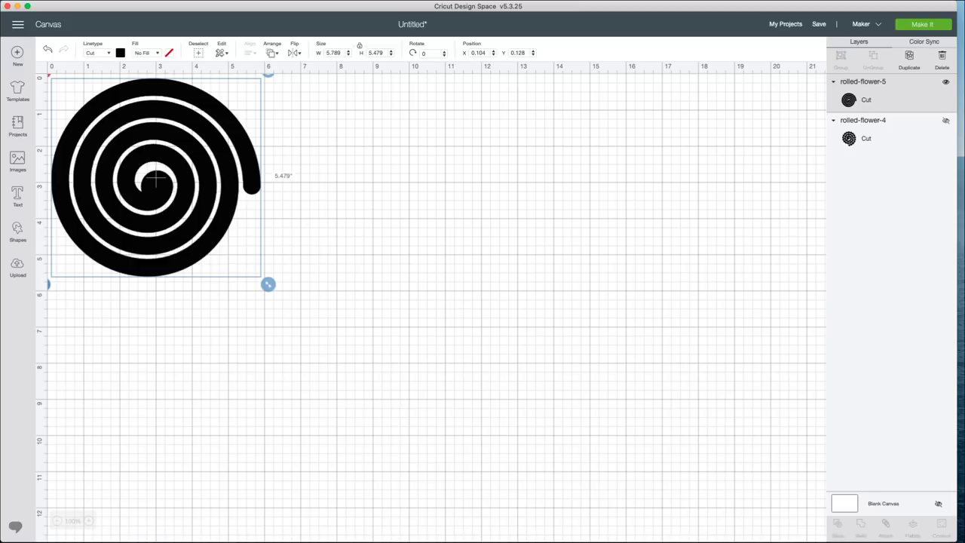
Step: Hide the rolled-flower-5 layer and insert the uploaded flower_test image onto the canvas
left_click(945, 81)
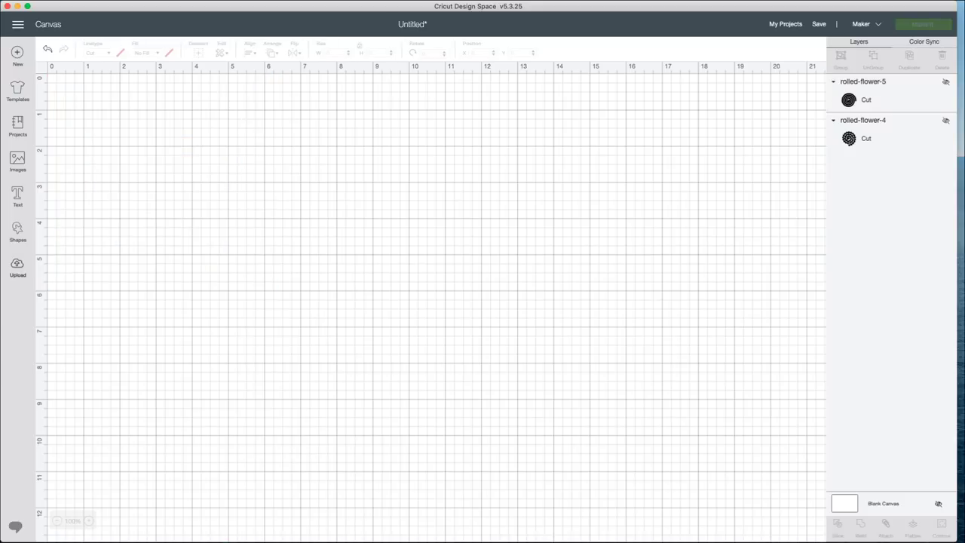
left_click(17, 266)
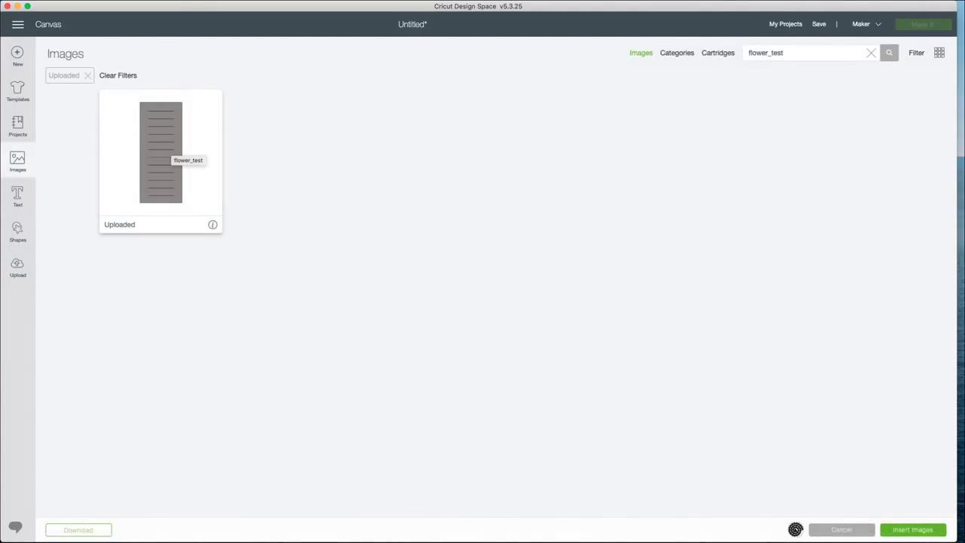
left_click(161, 150)
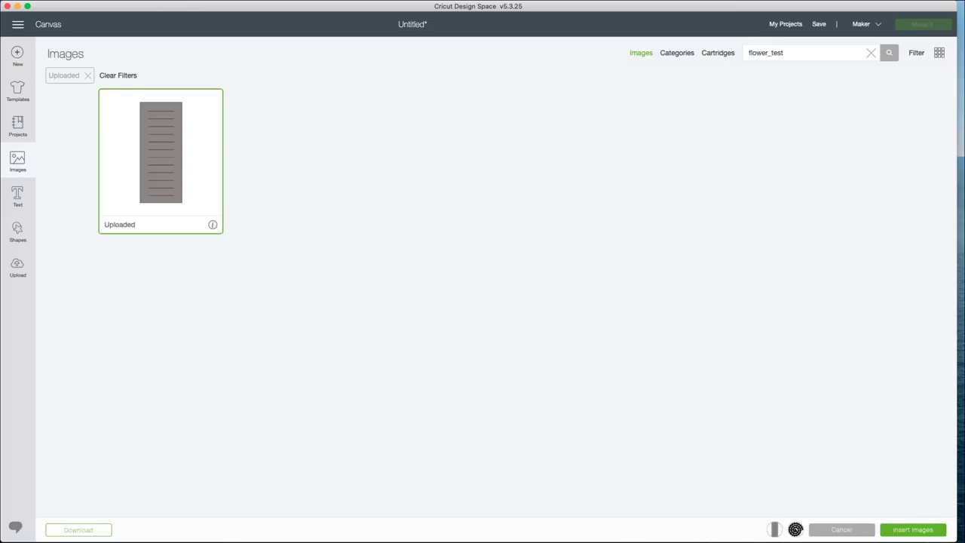
left_click(913, 529)
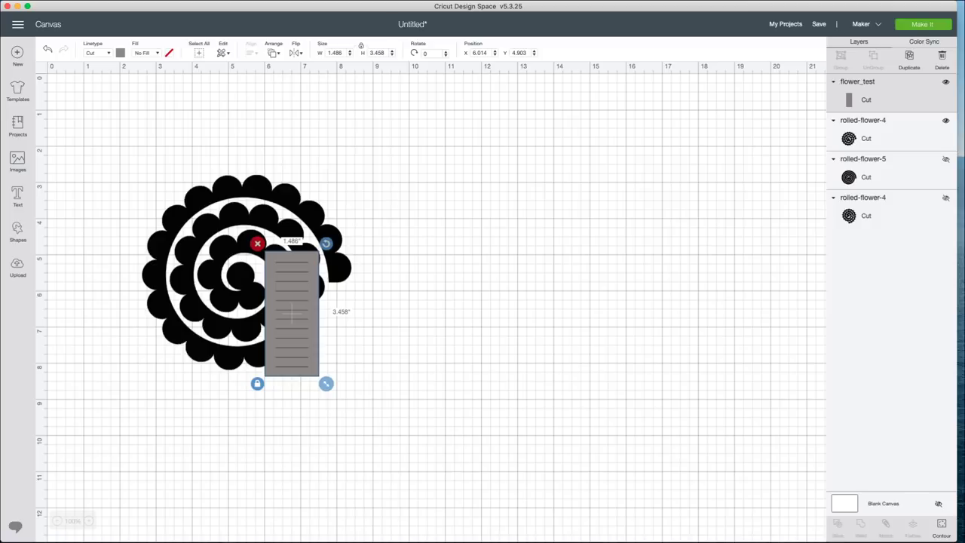
Step: Hide the newly inserted rolled-flower-4 and enlarge flower_test to about 2.04 × 4.74 in near the canvas origin
left_click(246, 273)
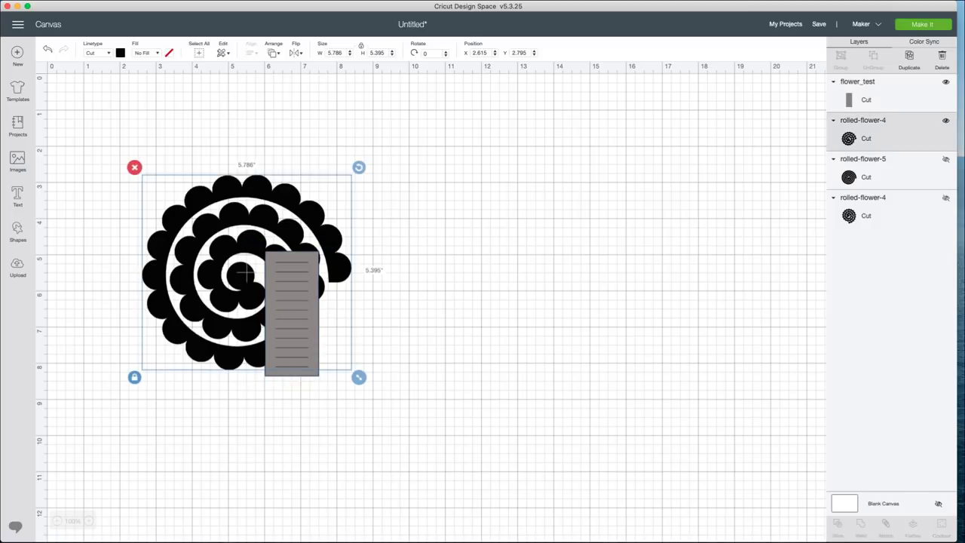
left_click(945, 120)
left_click_drag(291, 313, 90, 156)
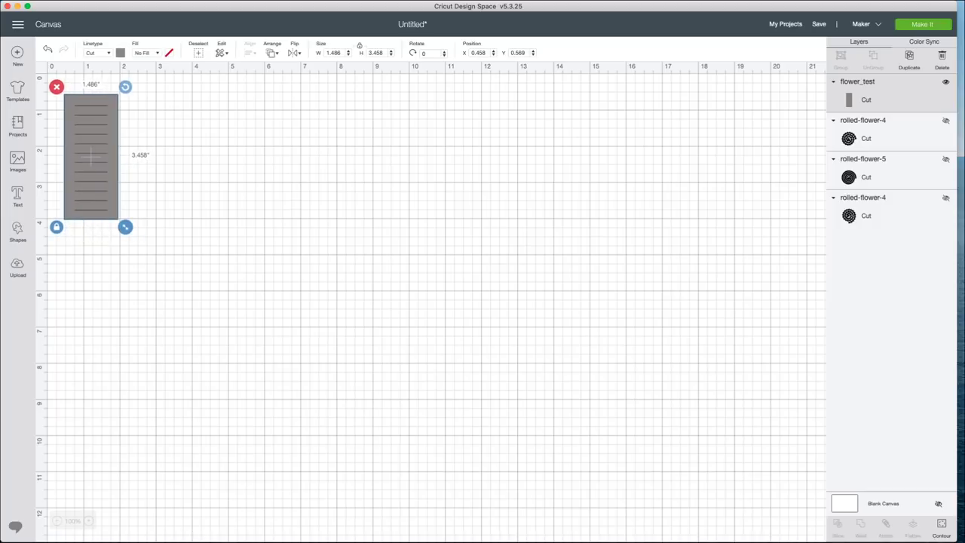
left_click_drag(125, 226, 145, 273)
left_click_drag(100, 178, 92, 171)
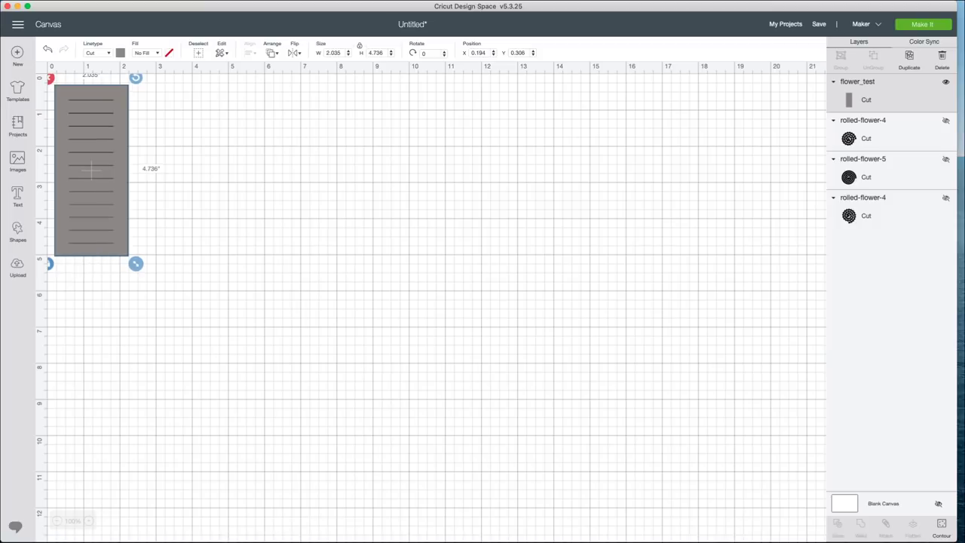
key("Escape")
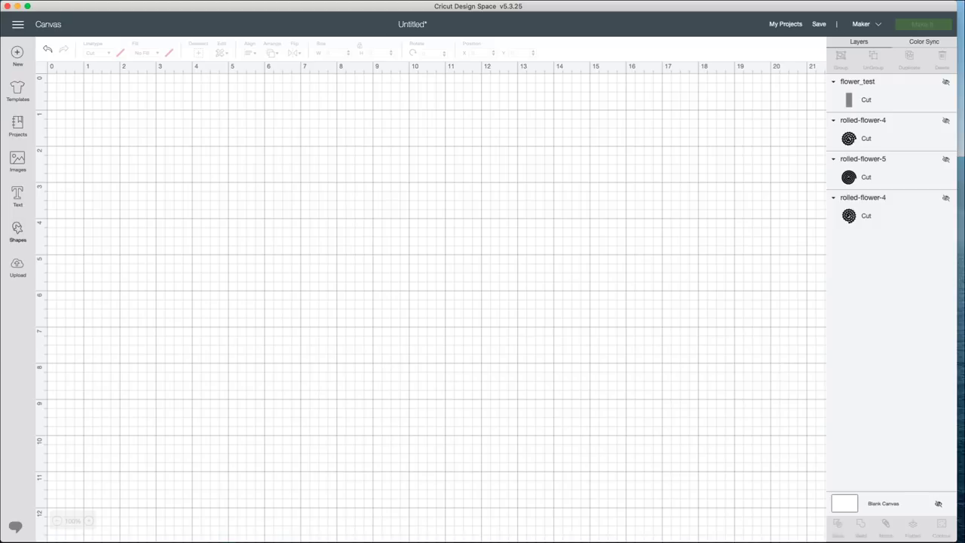
Step: Insert a heart shape and resize it without locked proportions to about 2.78 × 3.04 in
left_click(18, 231)
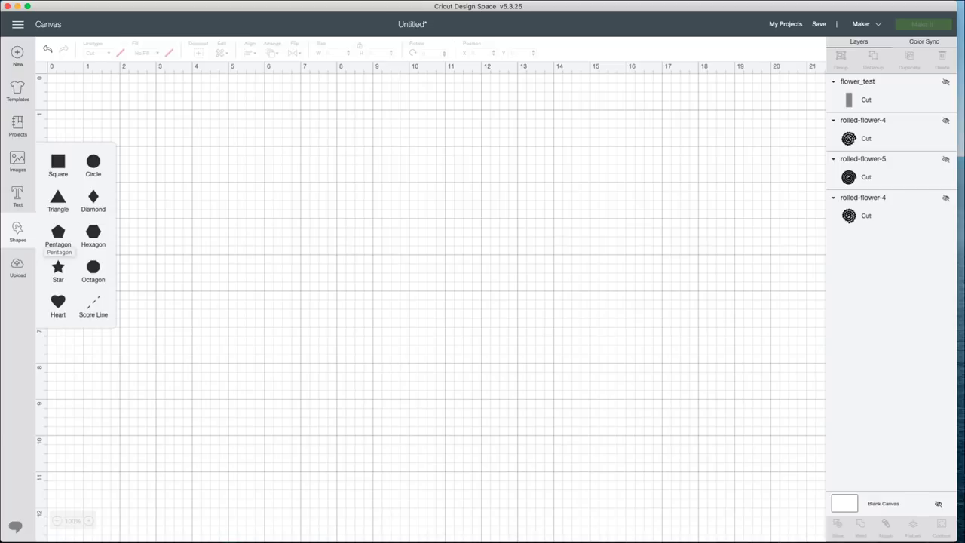
left_click(58, 302)
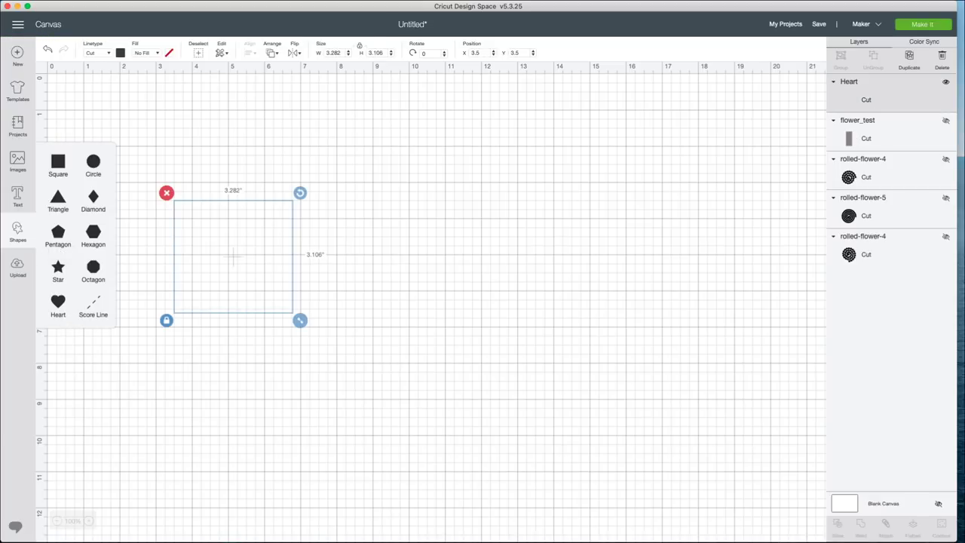
left_click_drag(233, 258, 217, 297)
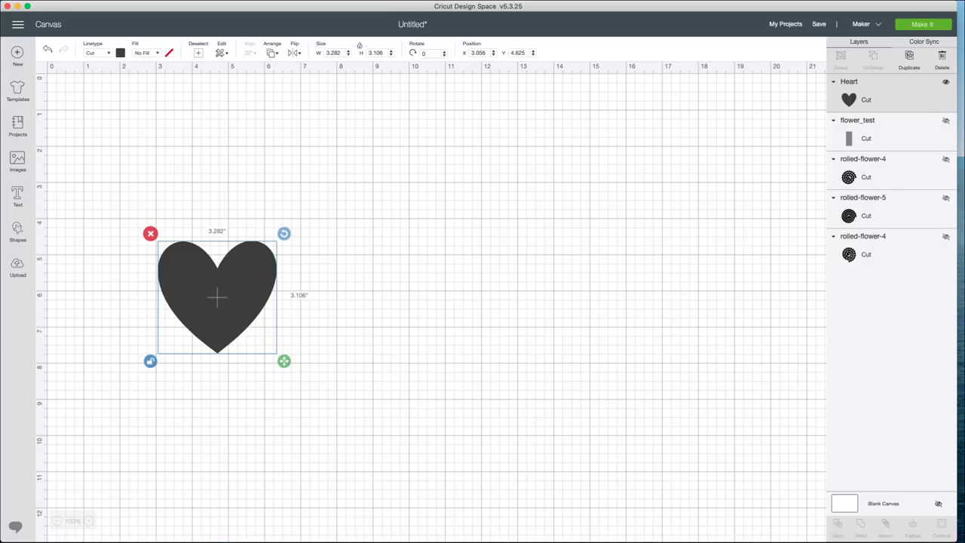
left_click_drag(284, 361, 266, 359)
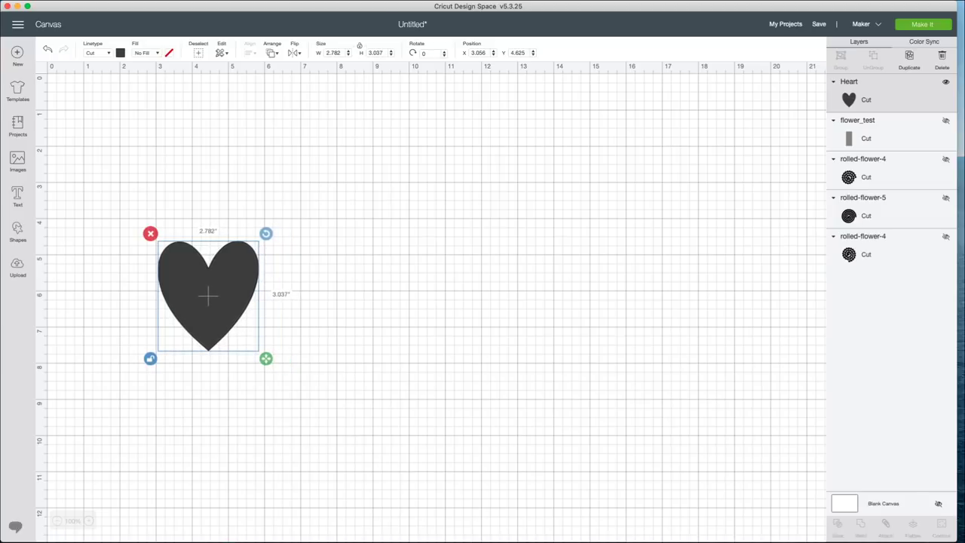
Step: Duplicate the heart and place the copy diagonally above and to the right of the original
right_click(208, 295)
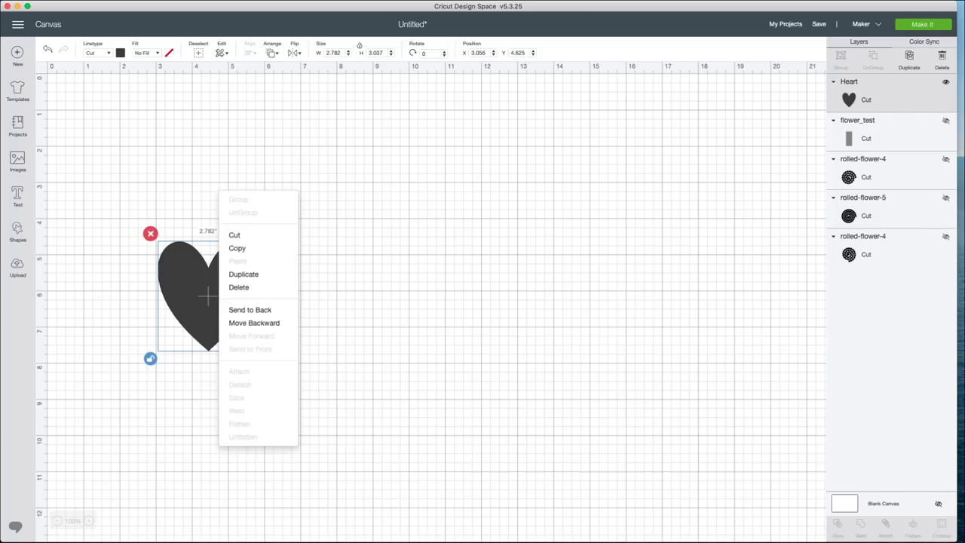
key("Escape")
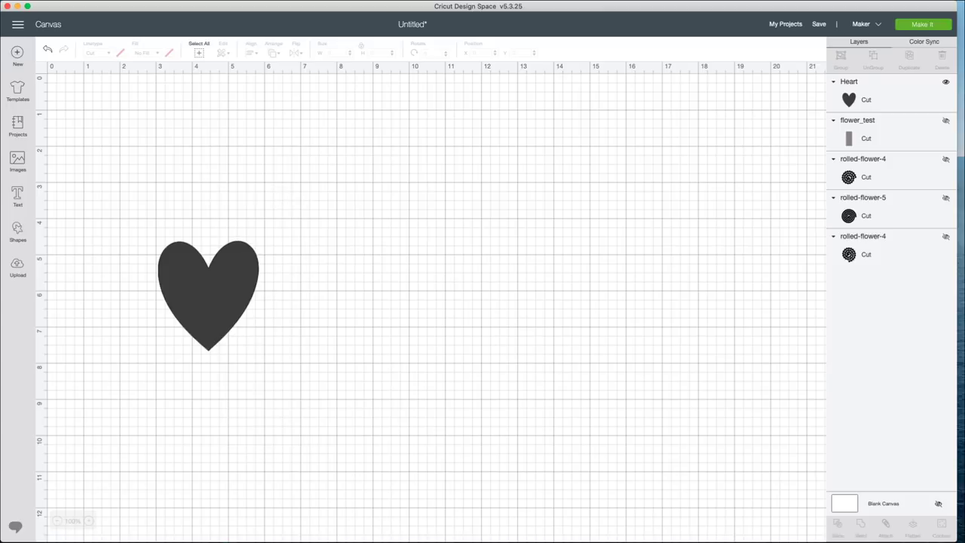
left_click(208, 296)
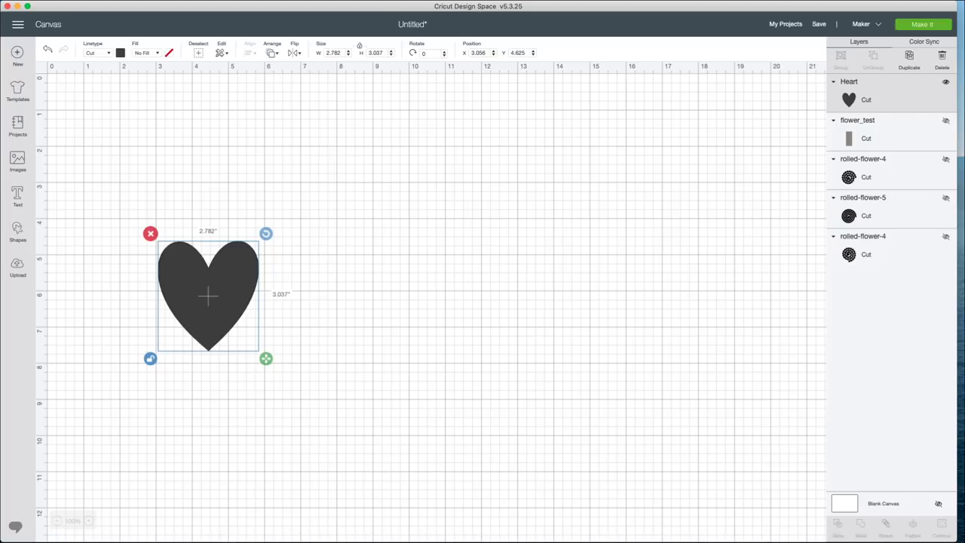
key("super+d")
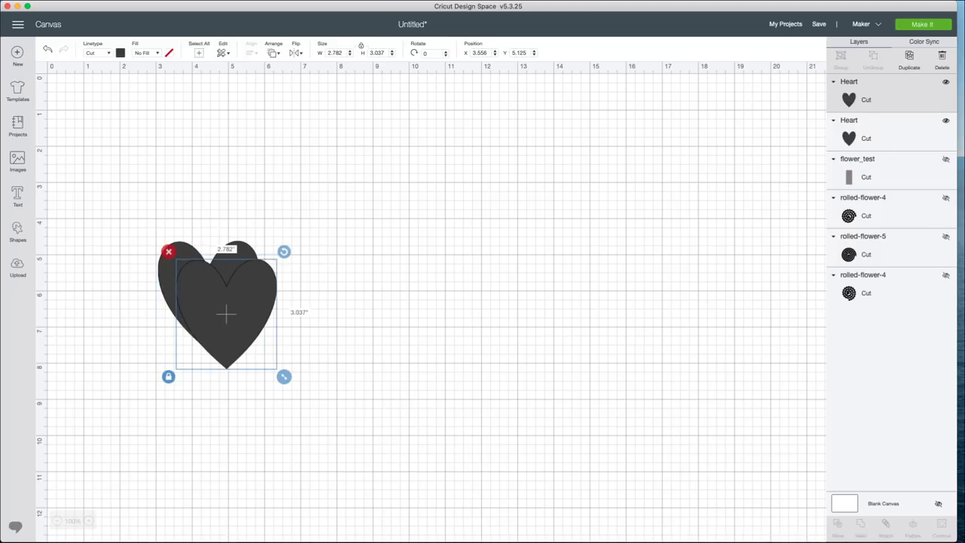
left_click_drag(226, 314, 310, 204)
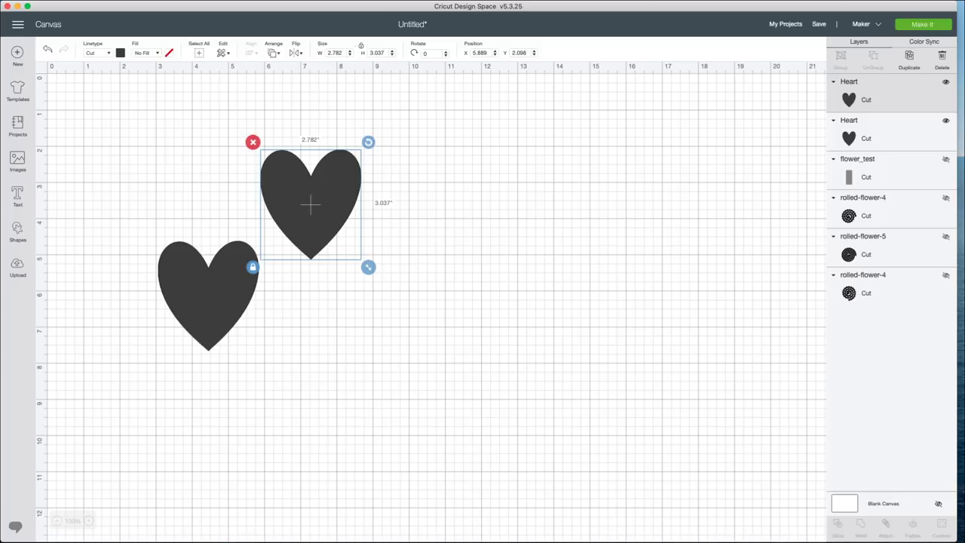
Step: Flip the copied heart vertically and overlap it with the original to form a leaf outline about 4.5 in tall
left_click(296, 52)
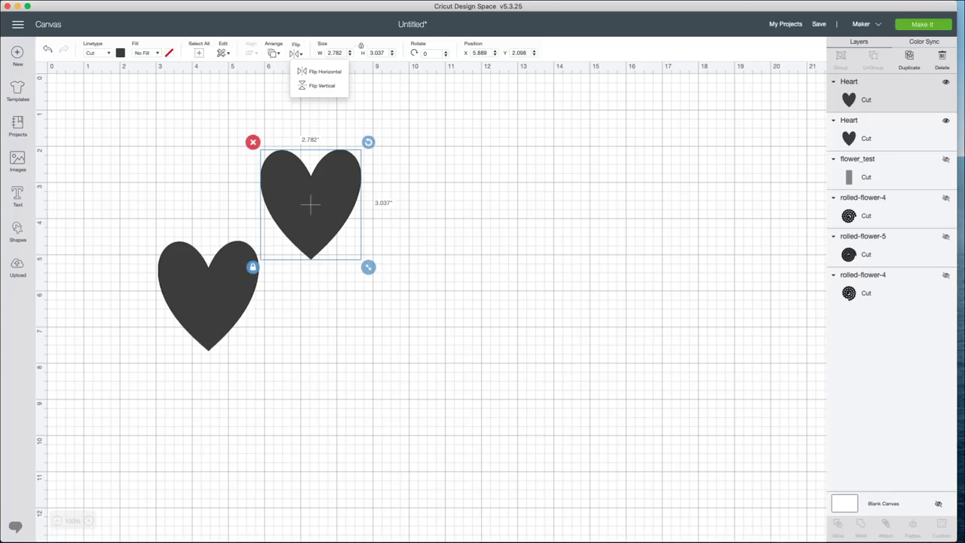
left_click(322, 85)
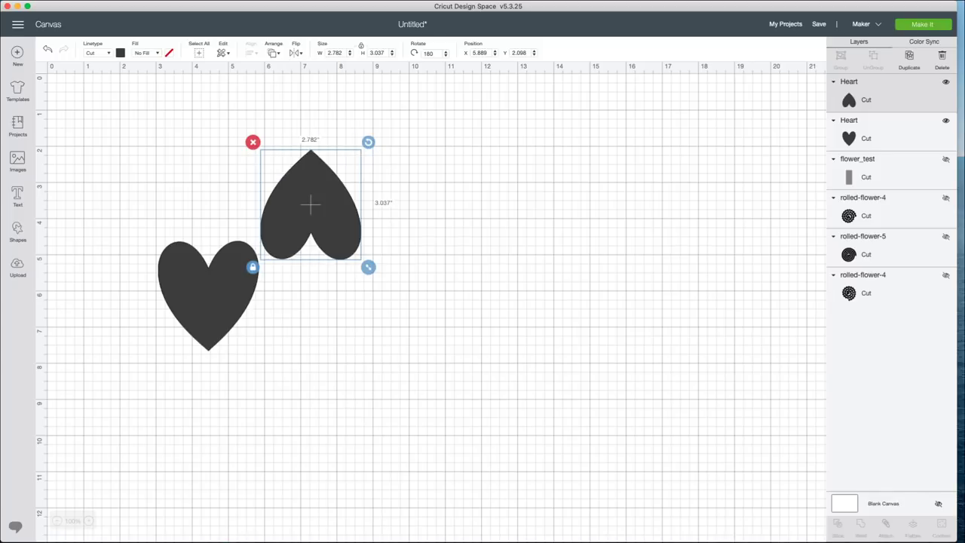
left_click_drag(310, 237, 208, 241)
key("Escape")
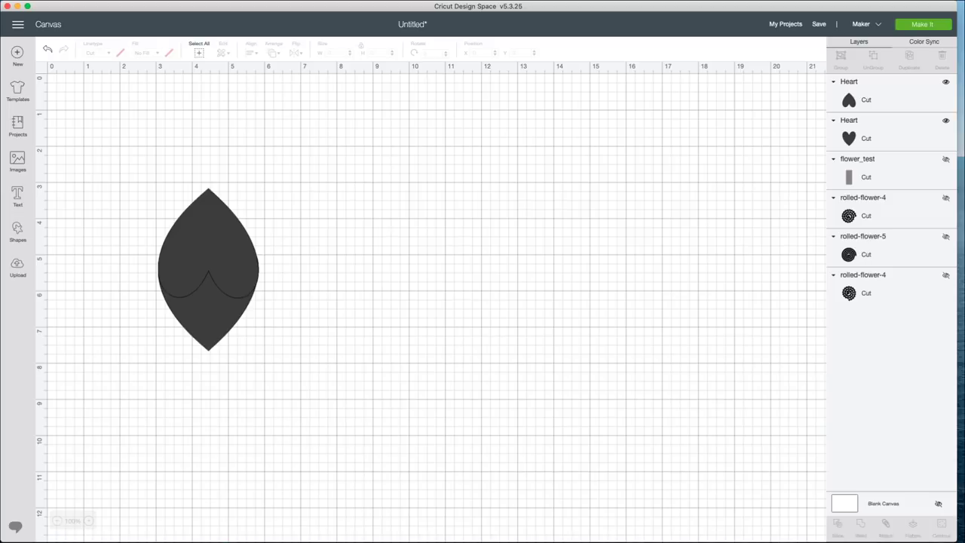
Step: Center the two overlapping hearts horizontally on each other and weld them into a single leaf shape
left_click_drag(266, 350, 141, 185)
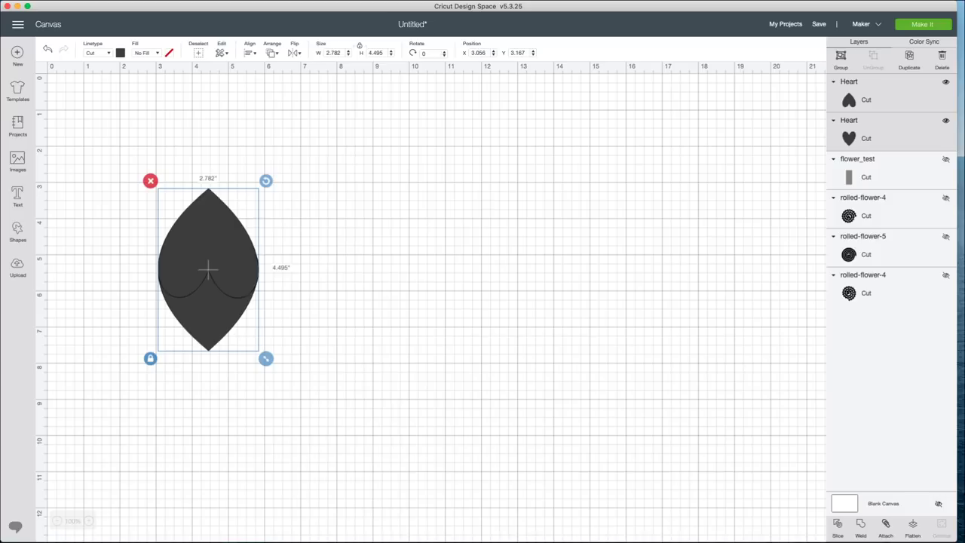
left_click(249, 53)
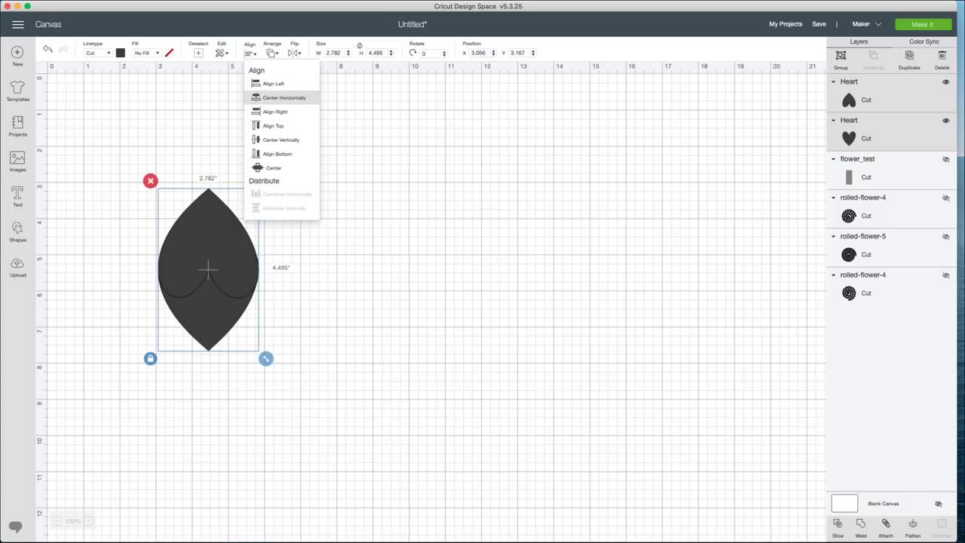
left_click(285, 97)
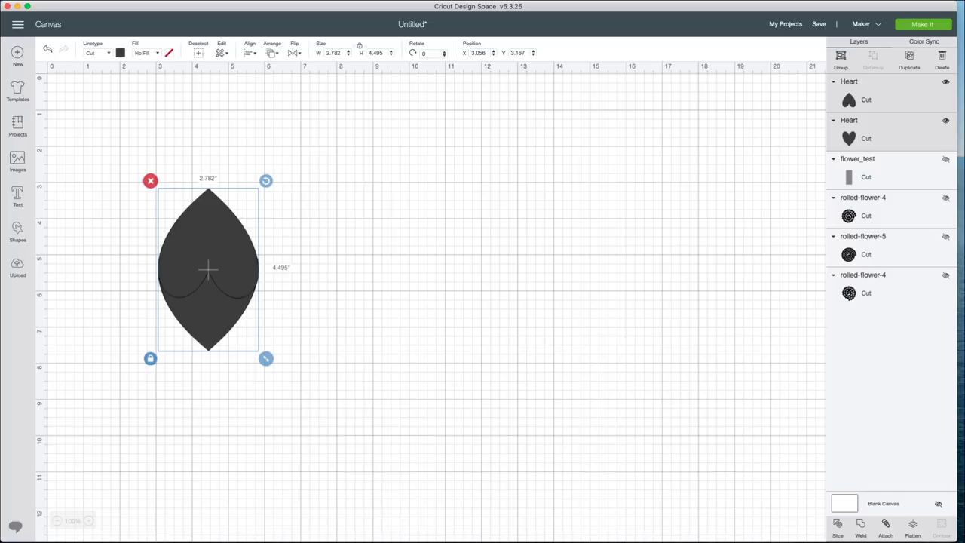
right_click(322, 211)
key("Escape")
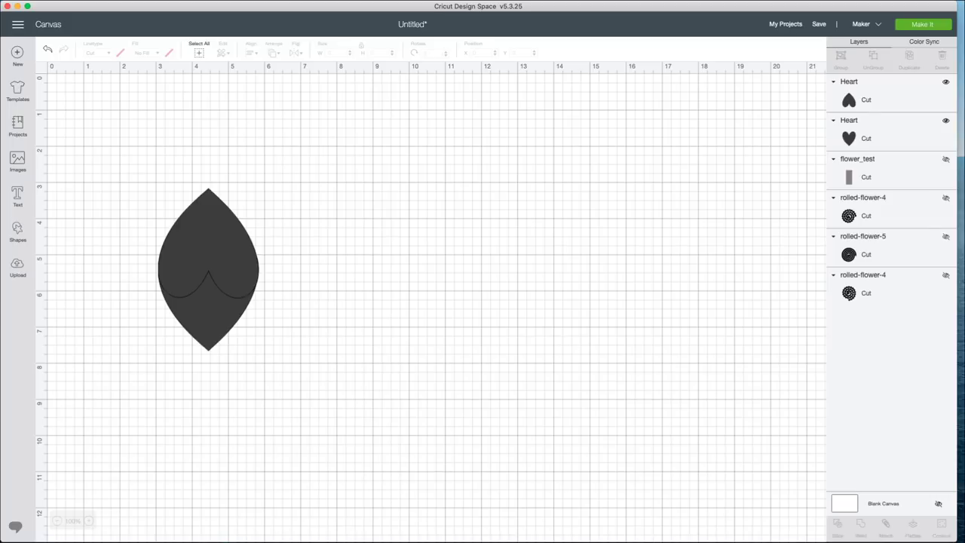
left_click_drag(257, 351, 146, 167)
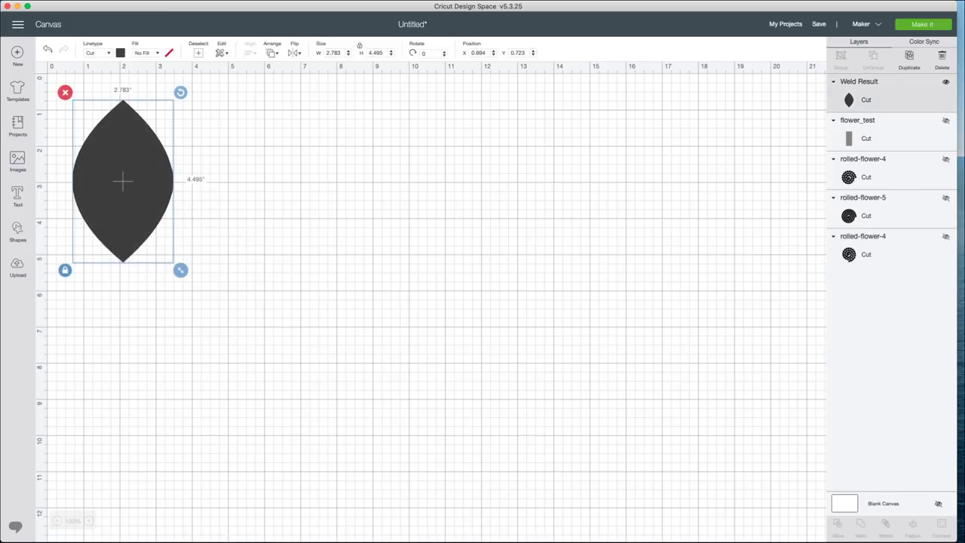
Step: Set the leaf's height to 2 in with proportions locked and move it close to the canvas origin
left_click(376, 52)
left_click_drag(180, 270, 173, 258)
double_click(375, 53)
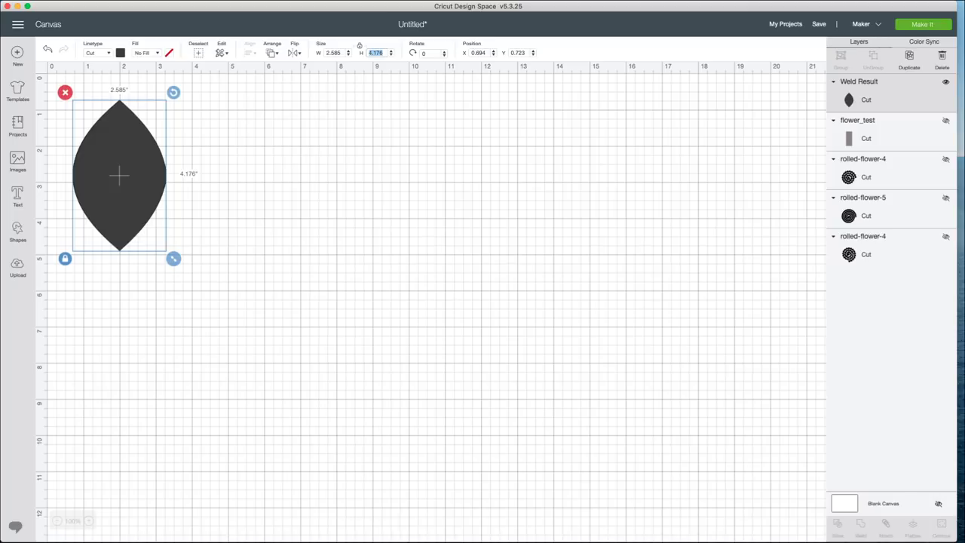
type("2")
key("Tab")
left_click_drag(95, 136, 74, 115)
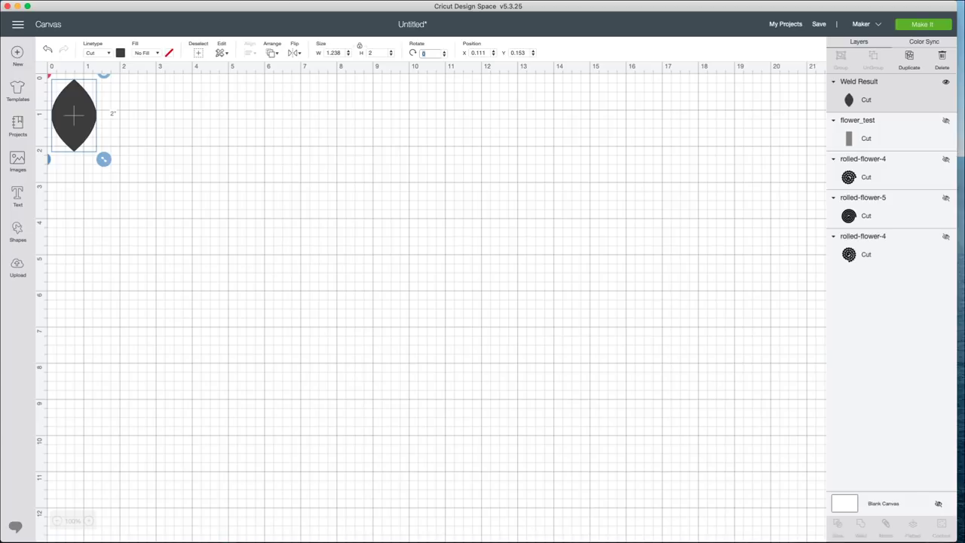
Step: Duplicate the leaf four times, placing the first copy directly beside the original
right_click(74, 115)
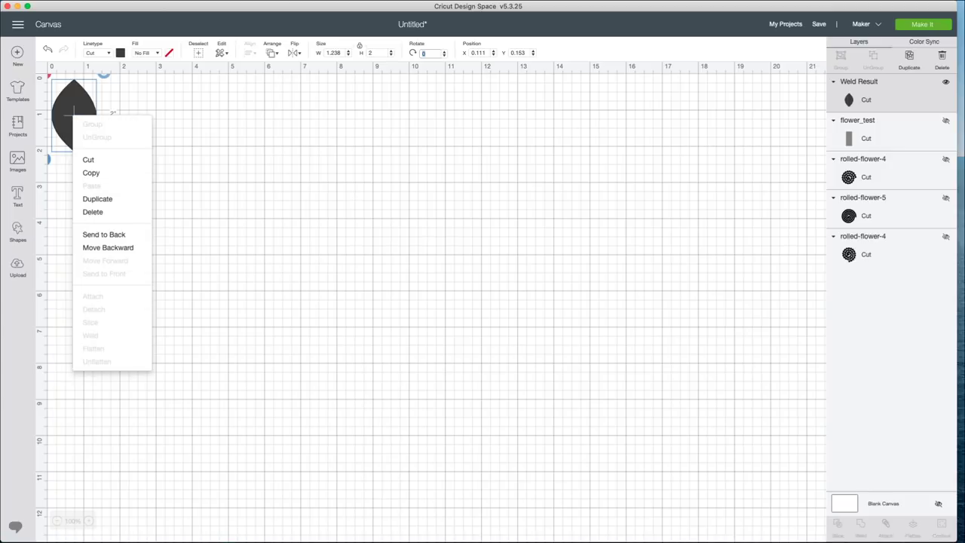
left_click(97, 199)
left_click_drag(92, 133, 127, 115)
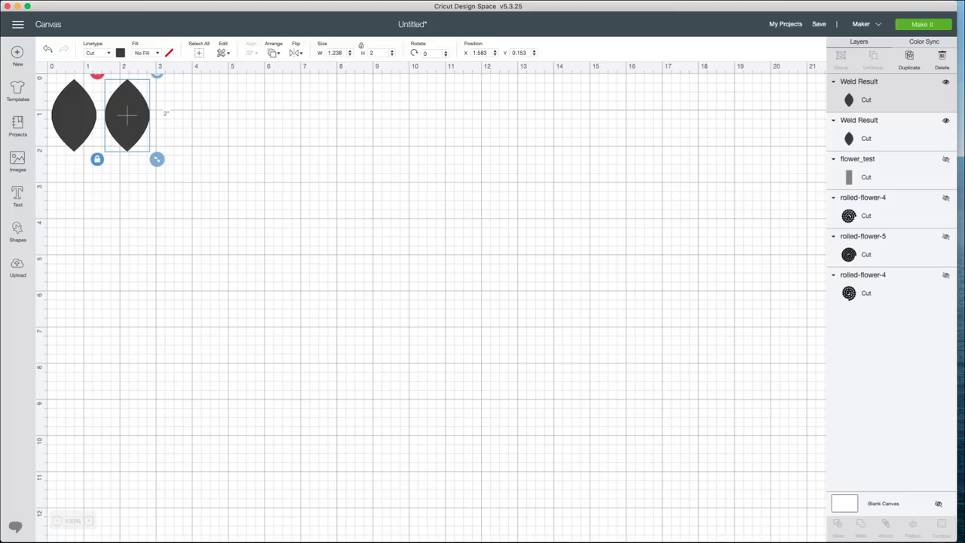
key("super+d")
key("super+d")
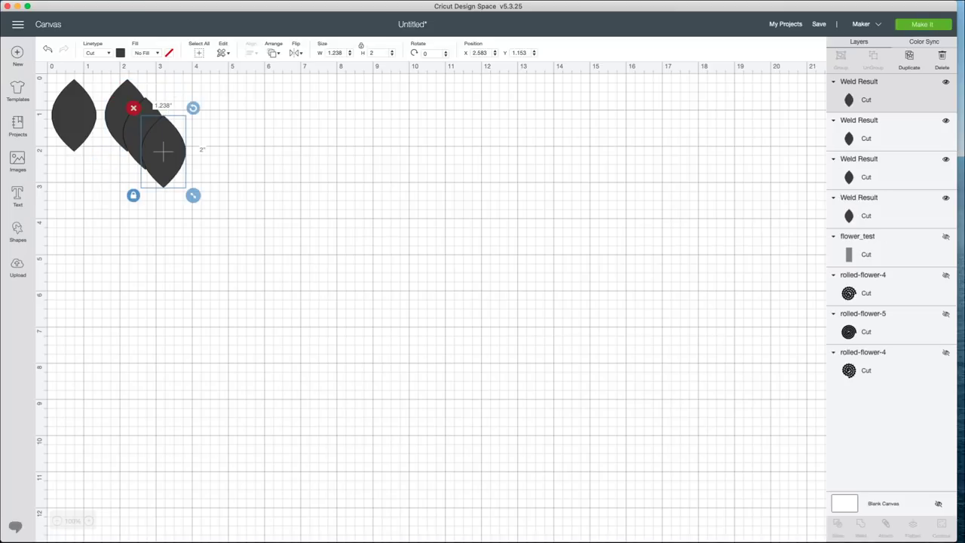
key("super+d")
Step: Separate the overlapping leaf copies and line up the first four leaves in a row along the top of the canvas
left_click_drag(180, 169, 317, 128)
left_click_drag(163, 151, 268, 121)
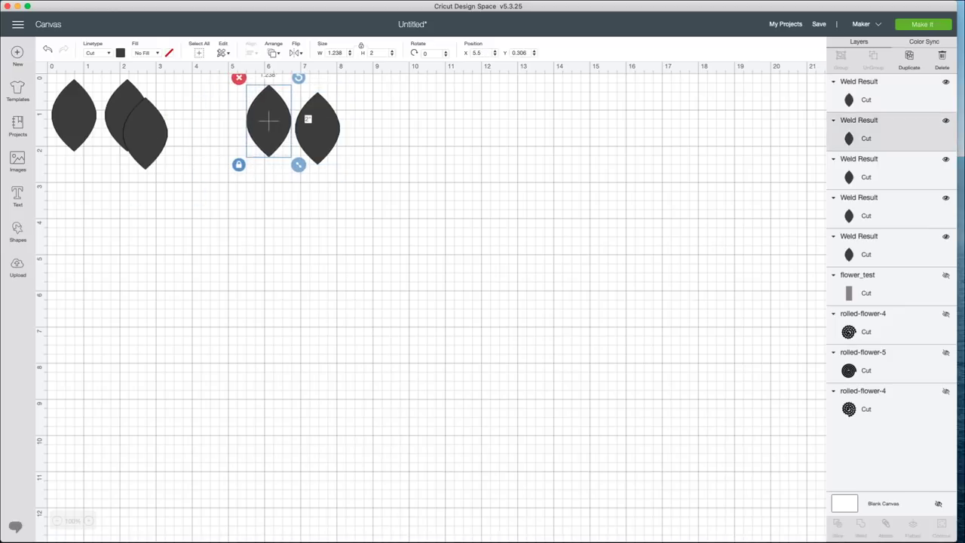
left_click_drag(145, 134, 194, 124)
left_click_drag(126, 106, 121, 106)
left_click_drag(193, 124, 175, 114)
left_click_drag(268, 120, 223, 112)
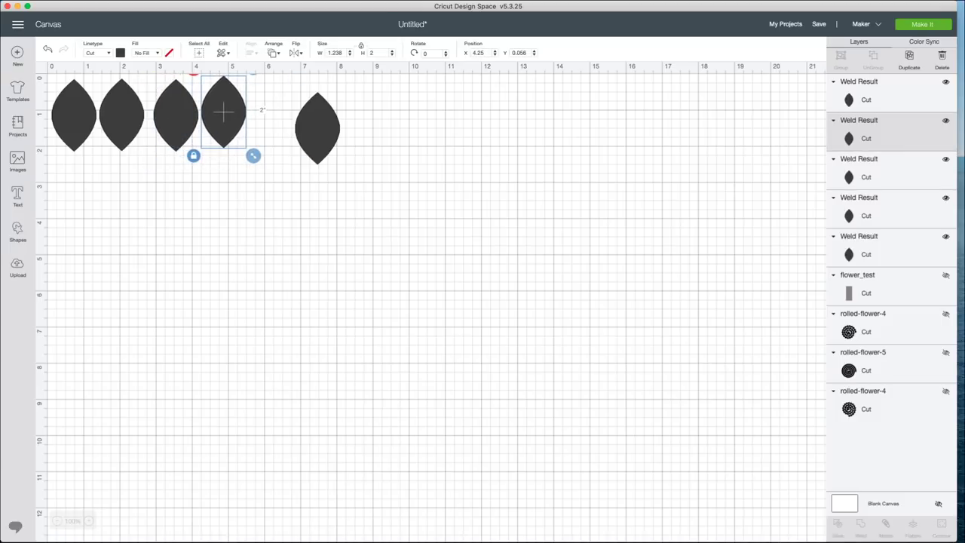
Step: Pull the spare fifth leaf away from the row and delete it
left_click_drag(318, 127, 302, 190)
key("Delete")
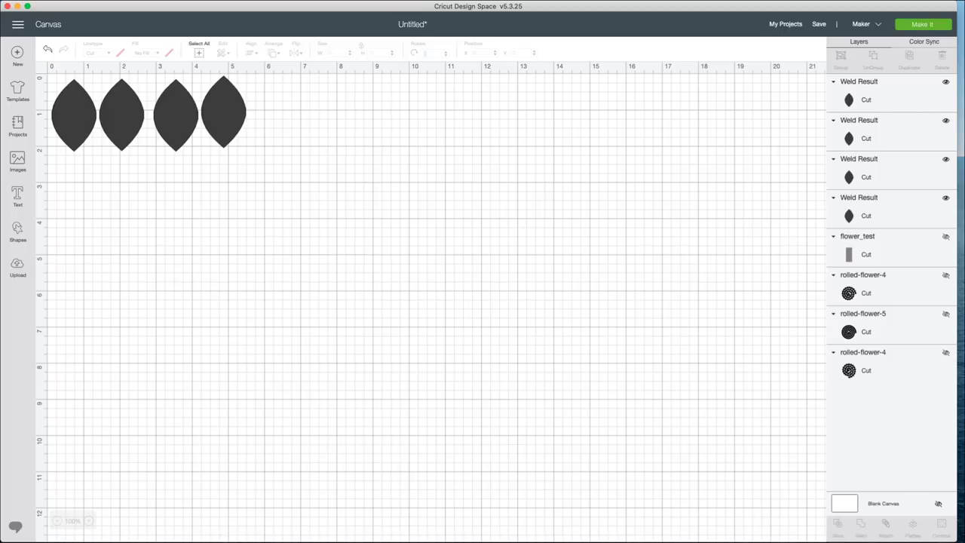
left_click(223, 111)
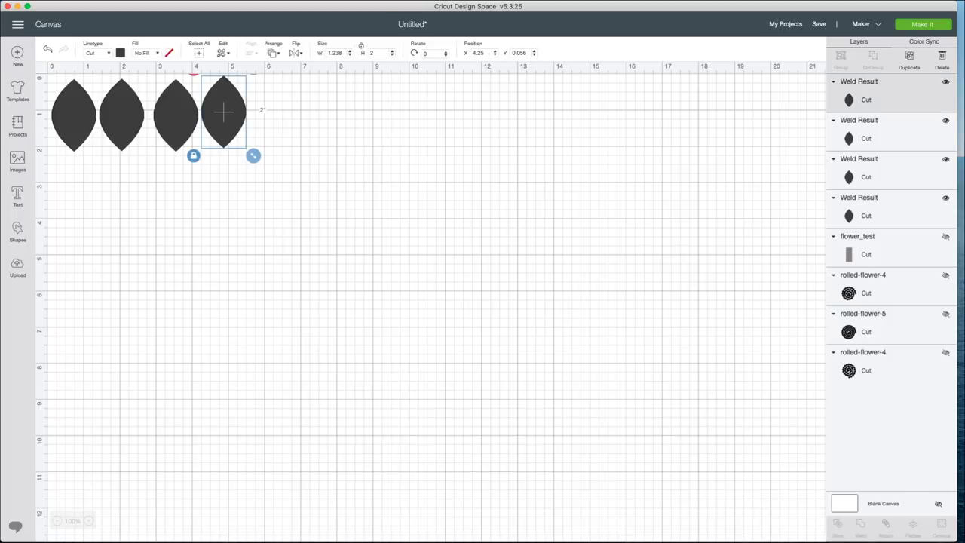
key("Escape")
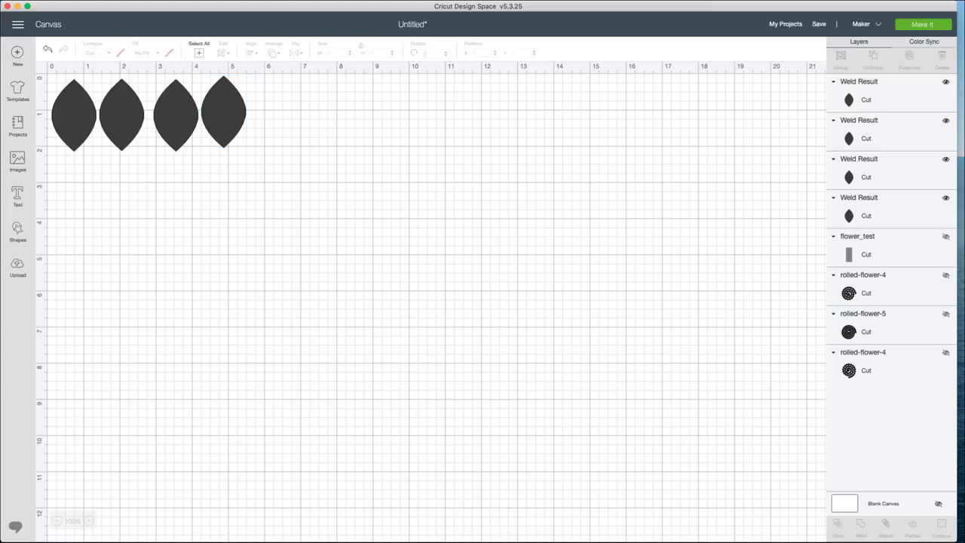
Step: Duplicate the row of four leaves twice and move one copied set down as a third row, at about Y 4.1 in
left_click_drag(90, 134, 253, 150)
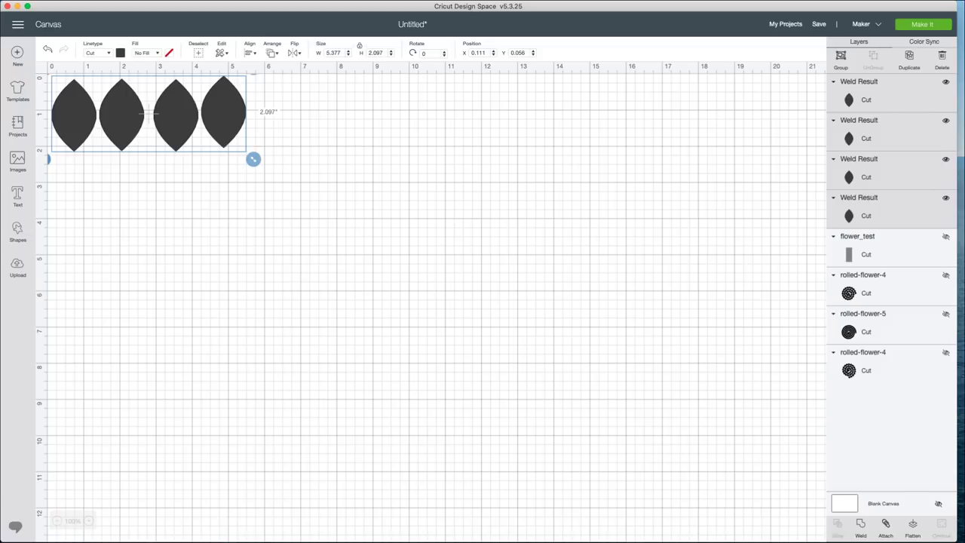
key("super+d")
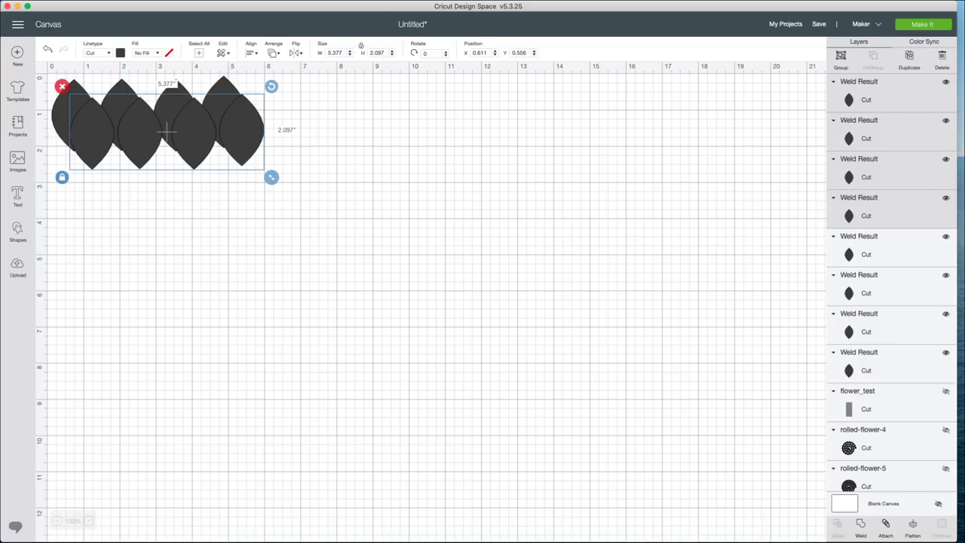
left_click_drag(185, 151, 161, 260)
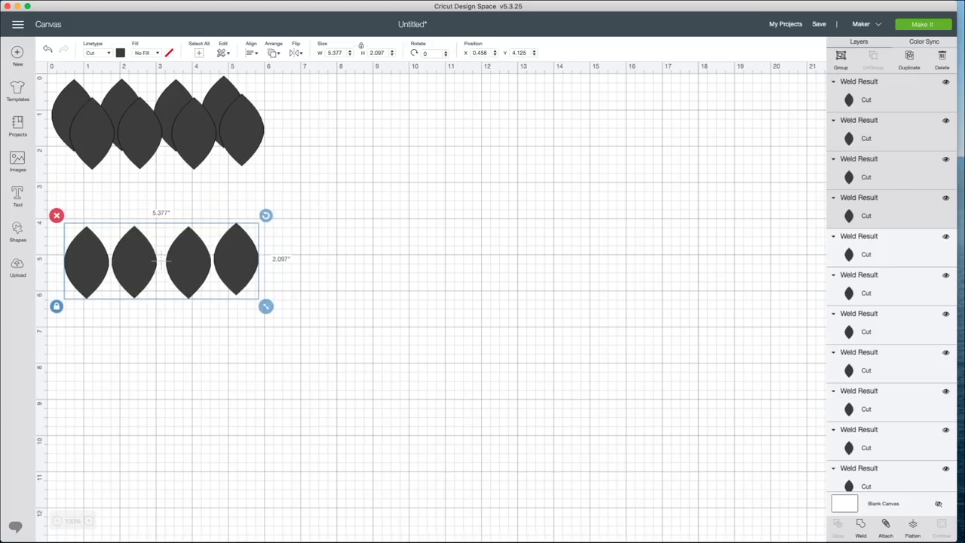
Step: Move the four overlapping leaf copies one by one into a middle row between the two existing rows, evening out their spacing
left_click(242, 129)
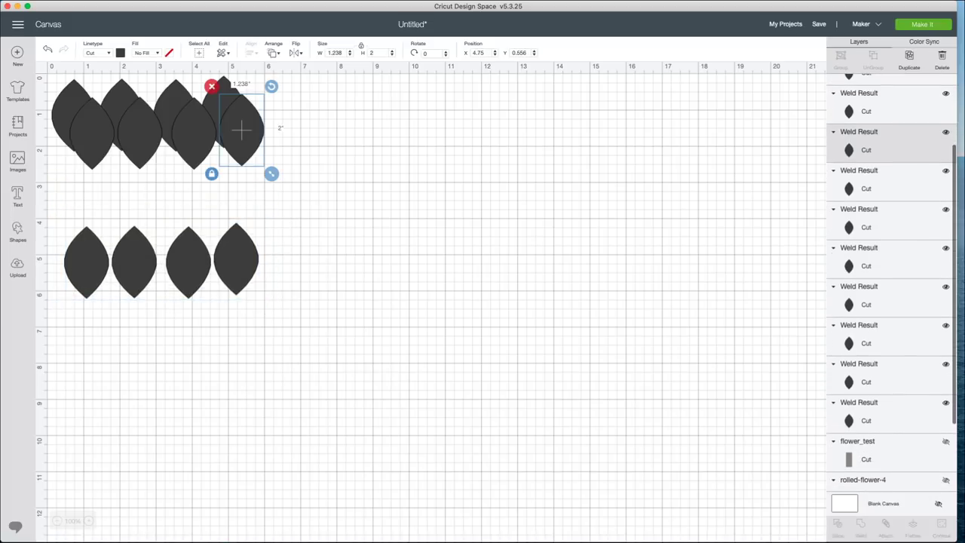
left_click_drag(242, 132, 232, 186)
left_click(195, 135)
left_click_drag(194, 134, 189, 190)
left_click(139, 130)
left_click_drag(139, 129, 139, 189)
left_click_drag(91, 126, 86, 186)
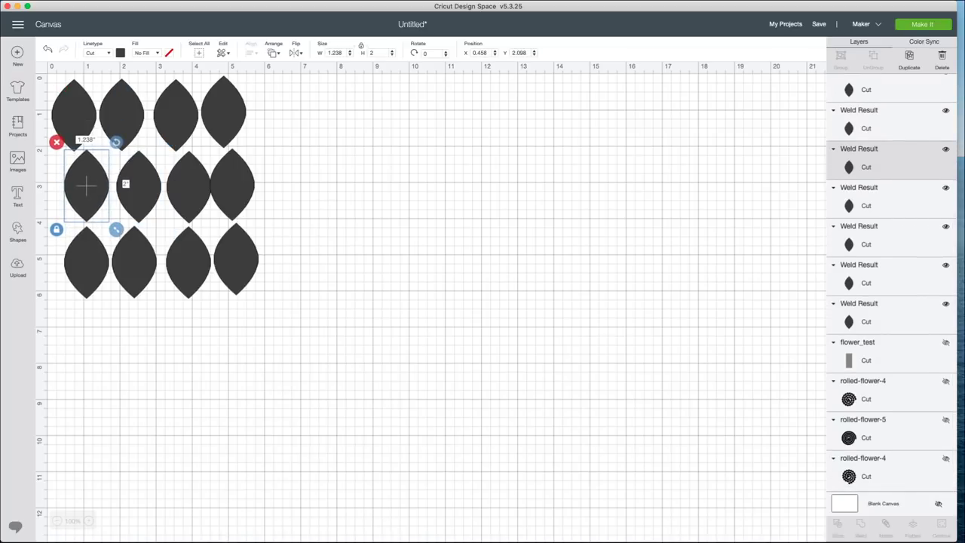
left_click_drag(188, 187, 185, 188)
key("Escape")
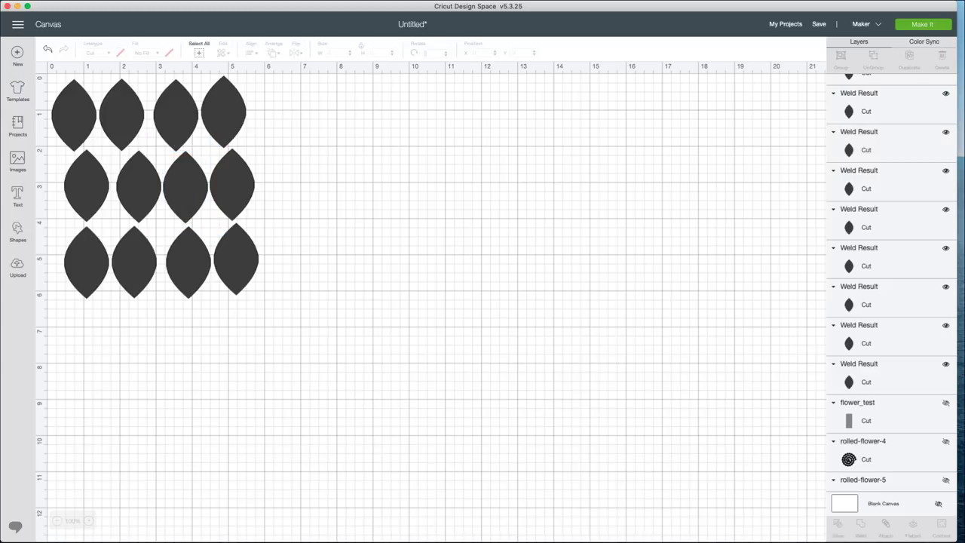
left_click_drag(307, 306, 96, 72)
key("Escape")
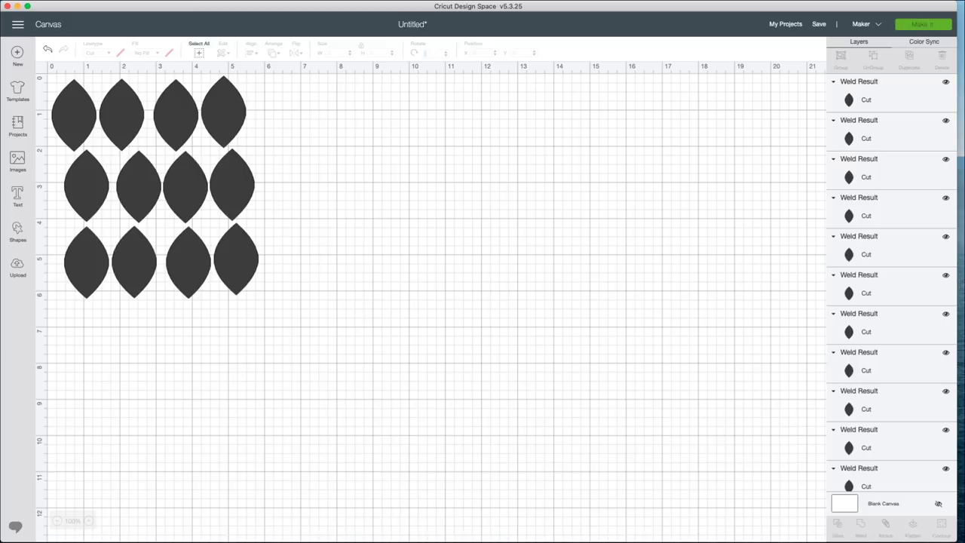
Step: Send the leaves to the cutting mat preview and move the last four leaves of the first row into a third row below
left_click(922, 24)
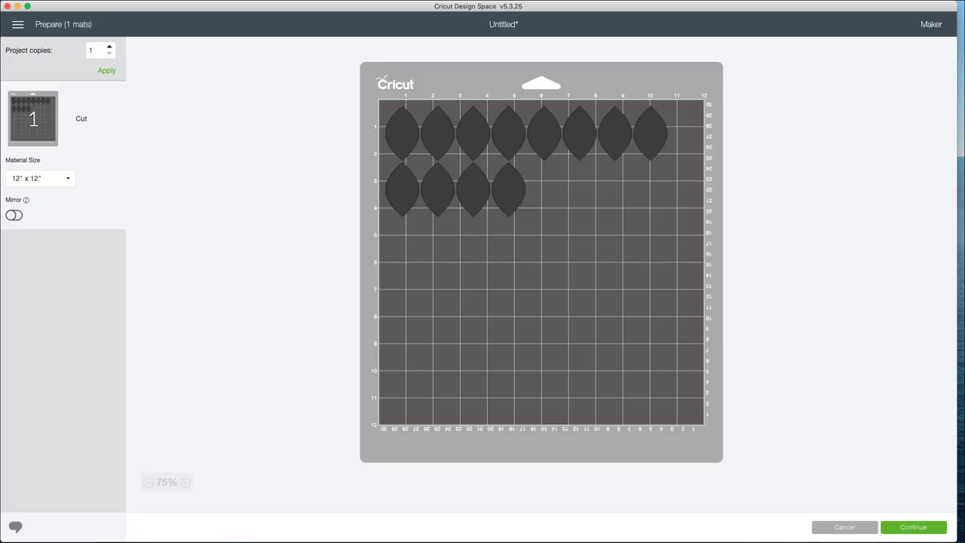
left_click(543, 132)
left_click_drag(543, 132, 403, 246)
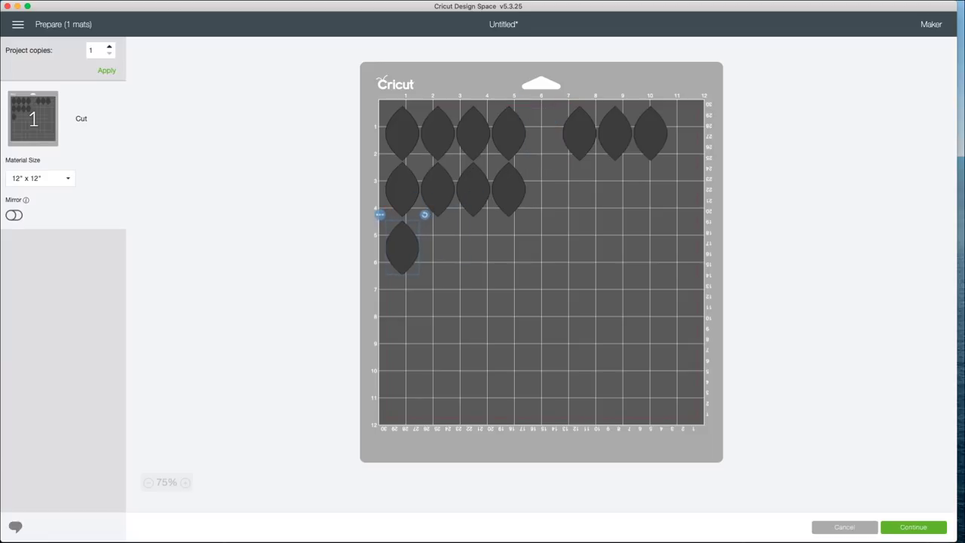
left_click_drag(579, 132, 438, 247)
left_click_drag(615, 132, 476, 248)
left_click_drag(650, 132, 515, 249)
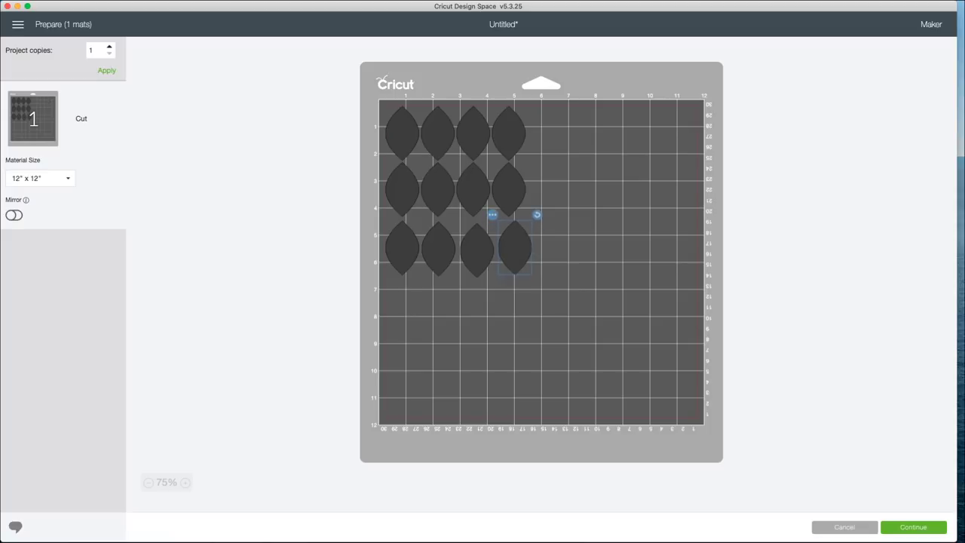